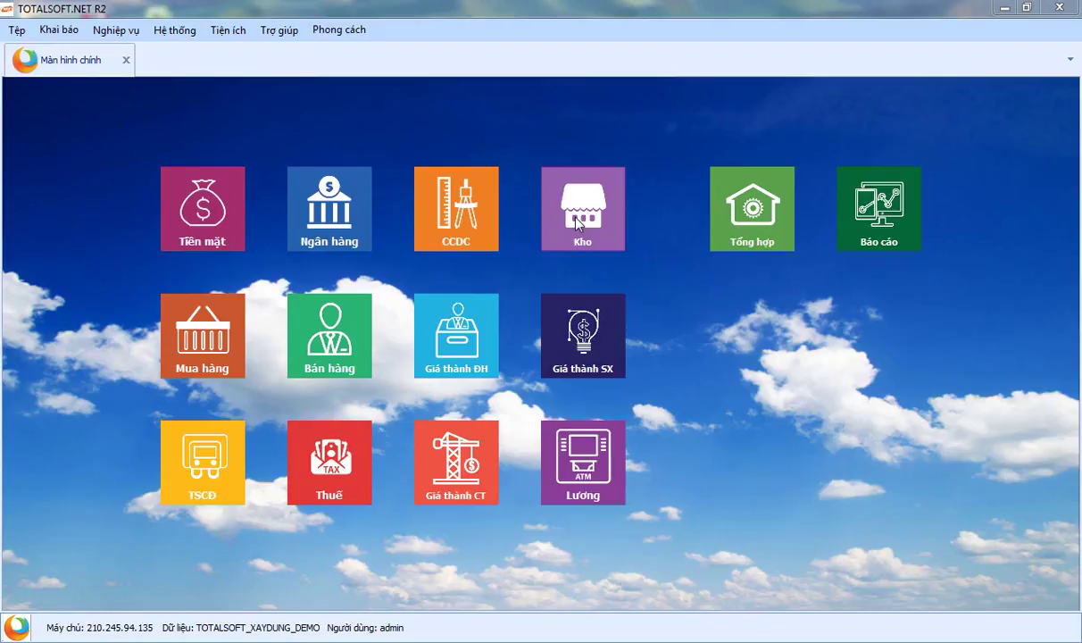
# Open the warehouse transfer (Chuyển kho) list in the Kho module and start a new transfer voucher
pyautogui.click(577, 223)
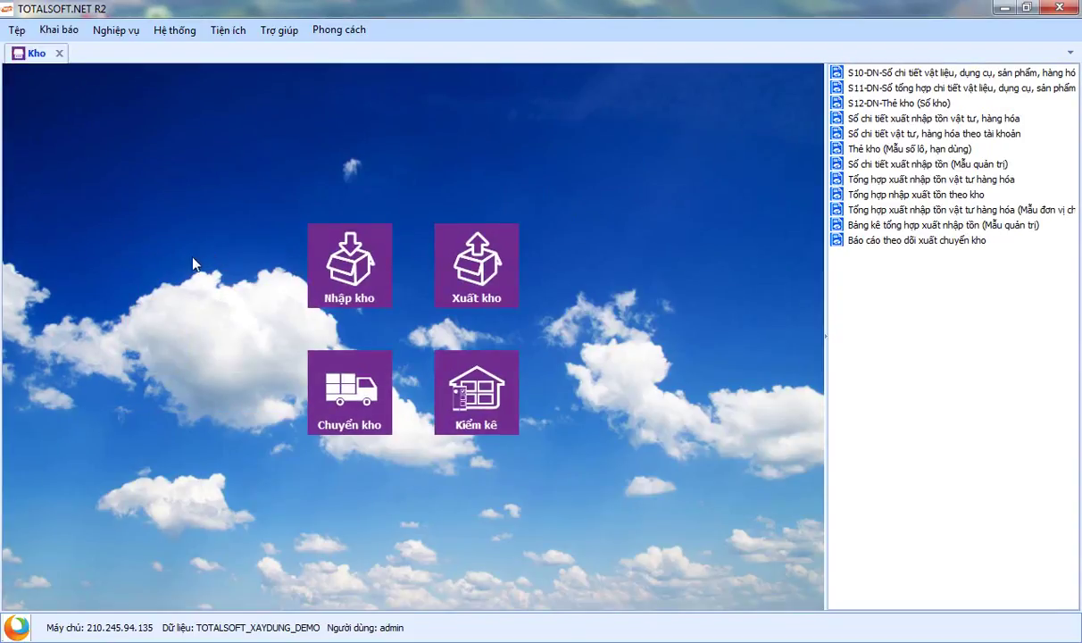
pyautogui.click(348, 413)
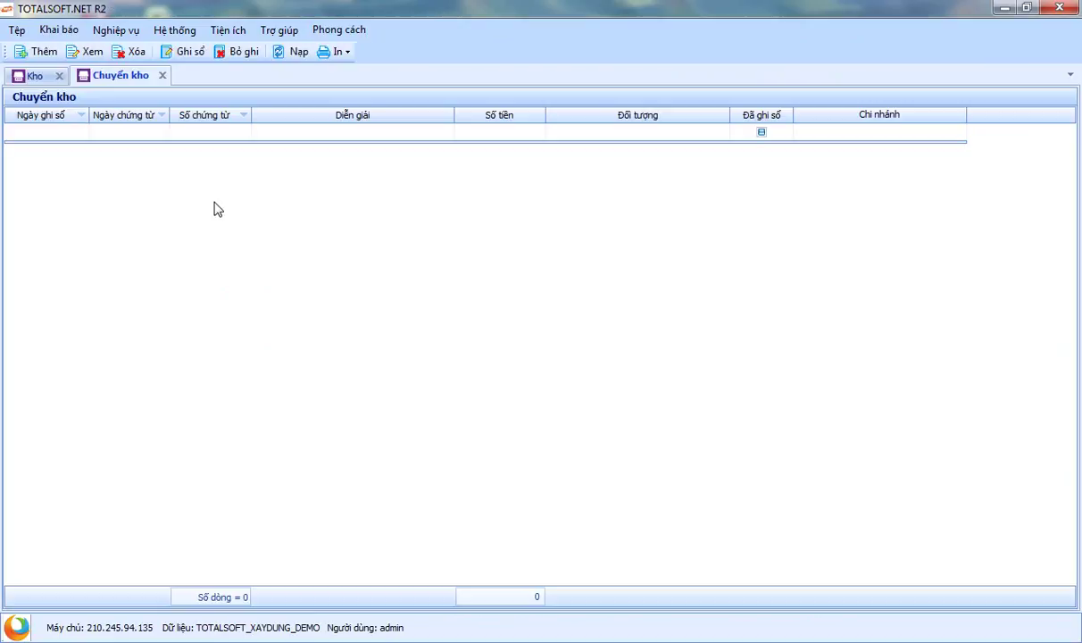
pyautogui.rightClick(214, 204)
pyautogui.click(267, 215)
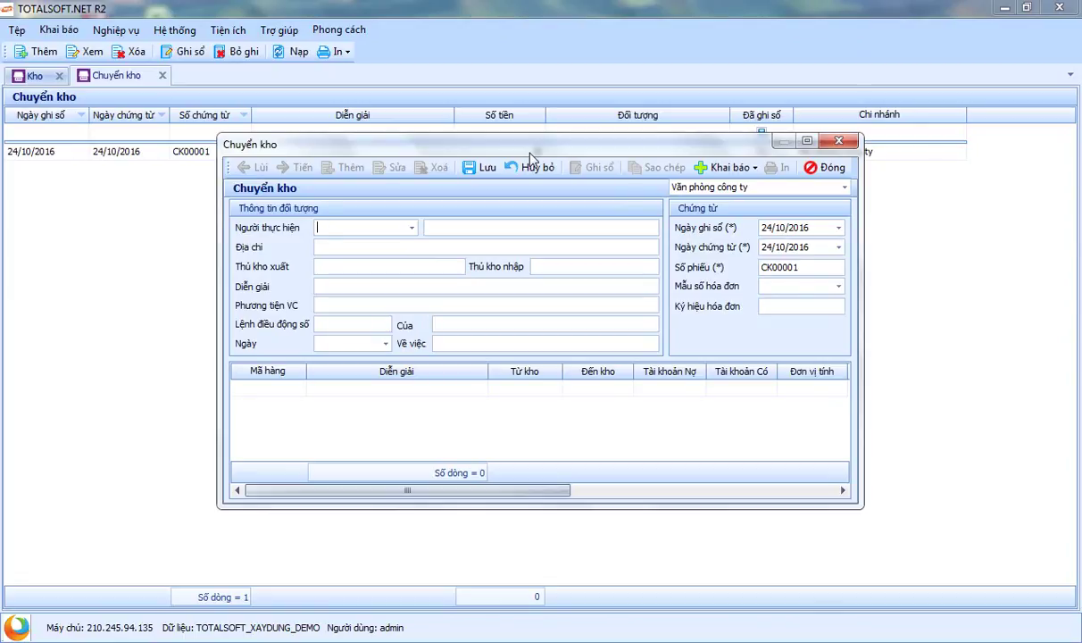
pyautogui.moveTo(530, 153); pyautogui.dragTo(517, 181)
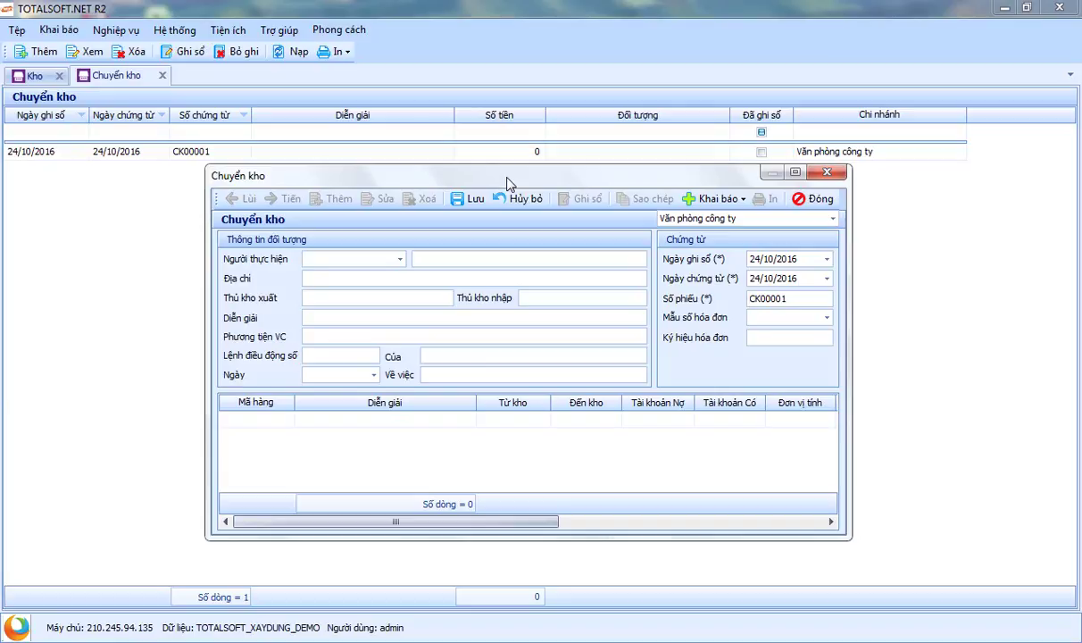
pyautogui.moveTo(506, 183); pyautogui.dragTo(514, 185)
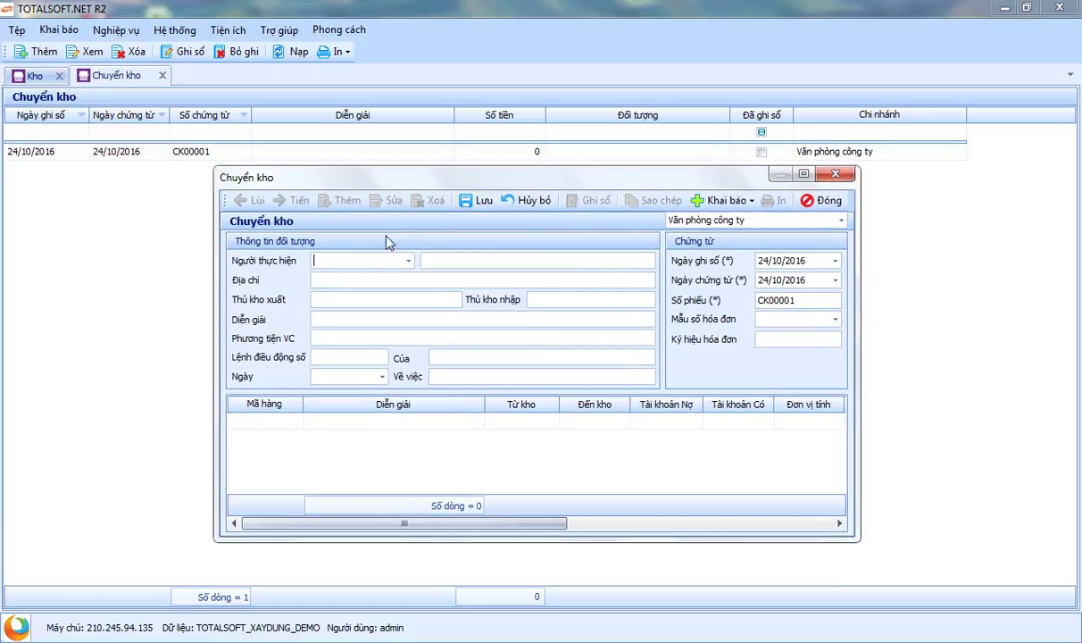
# Choose the materials employee from the object list as the voucher's performer (Người thực hiện)
pyautogui.click(408, 260)
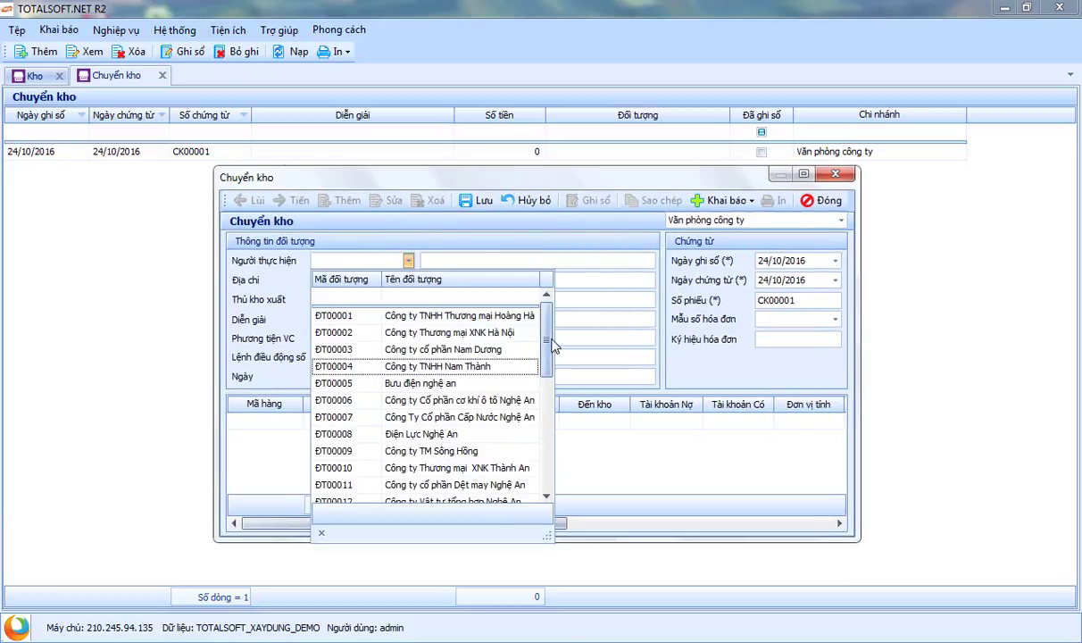
pyautogui.scroll(-5, 468, 396)
pyautogui.click(466, 387)
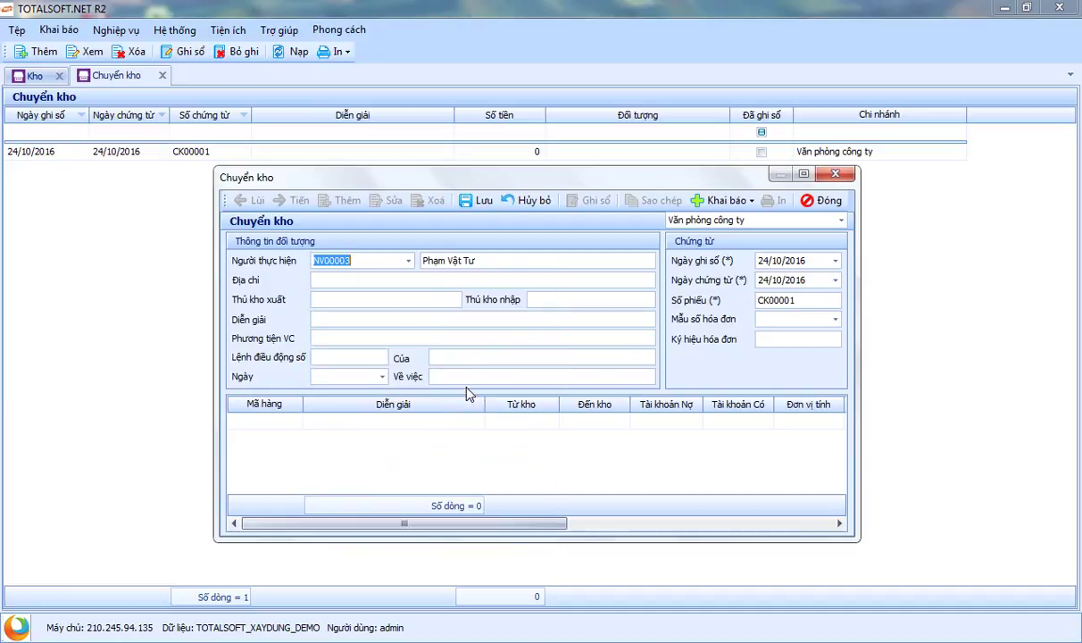
# Enter the full names of the issuing storekeeper (Thủ kho xuất) and the receiving storekeeper (Thủ kho nhập)
pyautogui.click(325, 278)
pyautogui.click(331, 299)
pyautogui.write('Nhập')
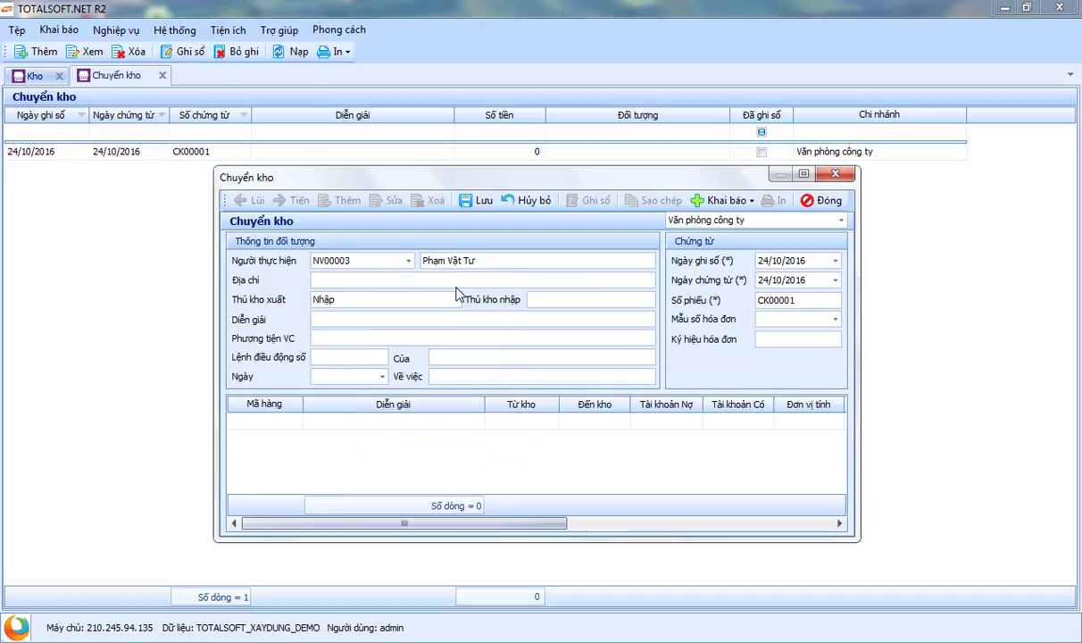
pyautogui.press('BackSpace')
pyautogui.press('BackSpace')
pyautogui.press('BackSpace')
pyautogui.press('BackSpace')
pyautogui.press('BackSpace')
pyautogui.write('Nguyễn Văn B')
pyautogui.press('Tab')
pyautogui.write('Lê Văn N')
# Enter the voucher description "Xuất điều chuyển từ kho công ty đến kho công trình"
pyautogui.press('Tab')
pyautogui.write('Xuất điều')
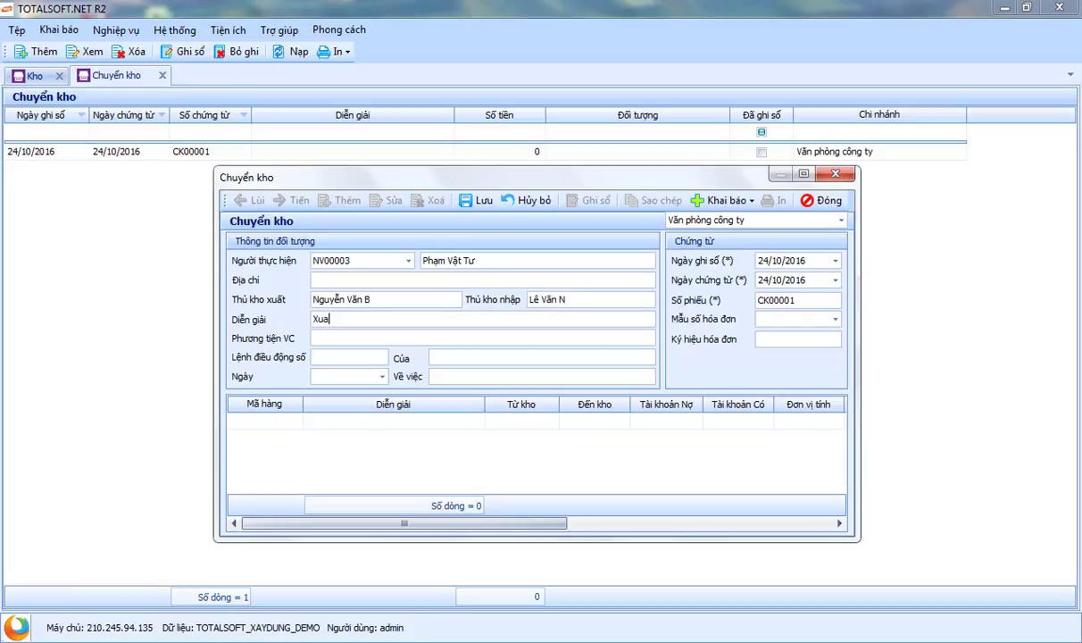
pyautogui.write(' chiến')
pyautogui.press('BackSpace')
pyautogui.press('BackSpace')
pyautogui.press('BackSpace')
pyautogui.press('BackSpace')
pyautogui.press('BackSpace')
pyautogui.write('huyển từ ')
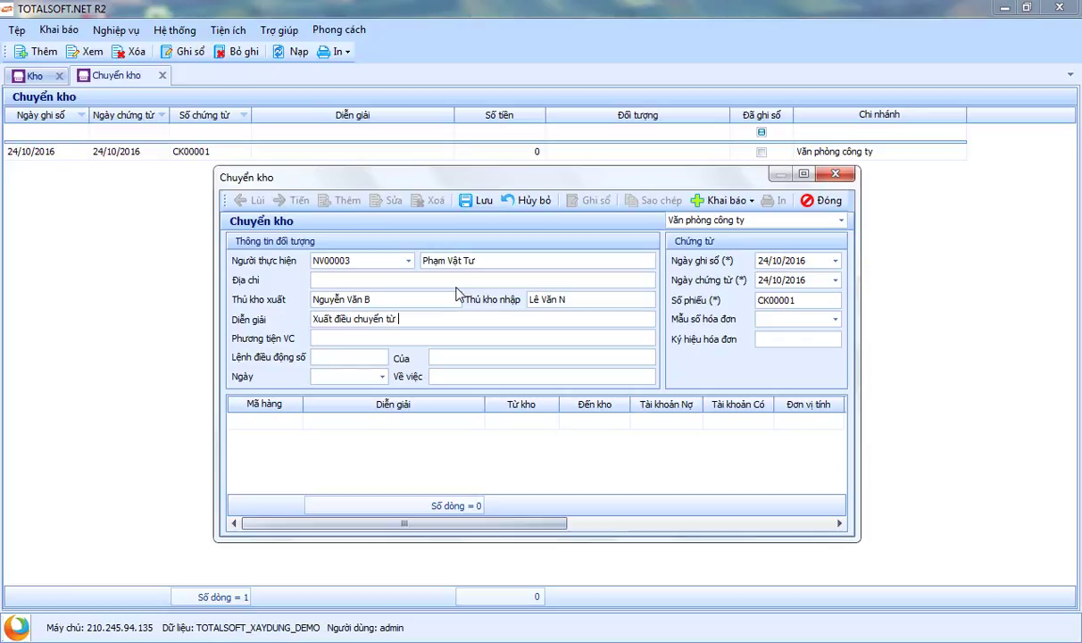
pyautogui.write('kho công ty đề')
pyautogui.write('n kho co')
pyautogui.write('ng trình')
# Set the means of transport (Phương tiện VC) to "Xe tải", leaving the transfer order fields blank
pyautogui.press('Tab')
pyautogui.write('X')
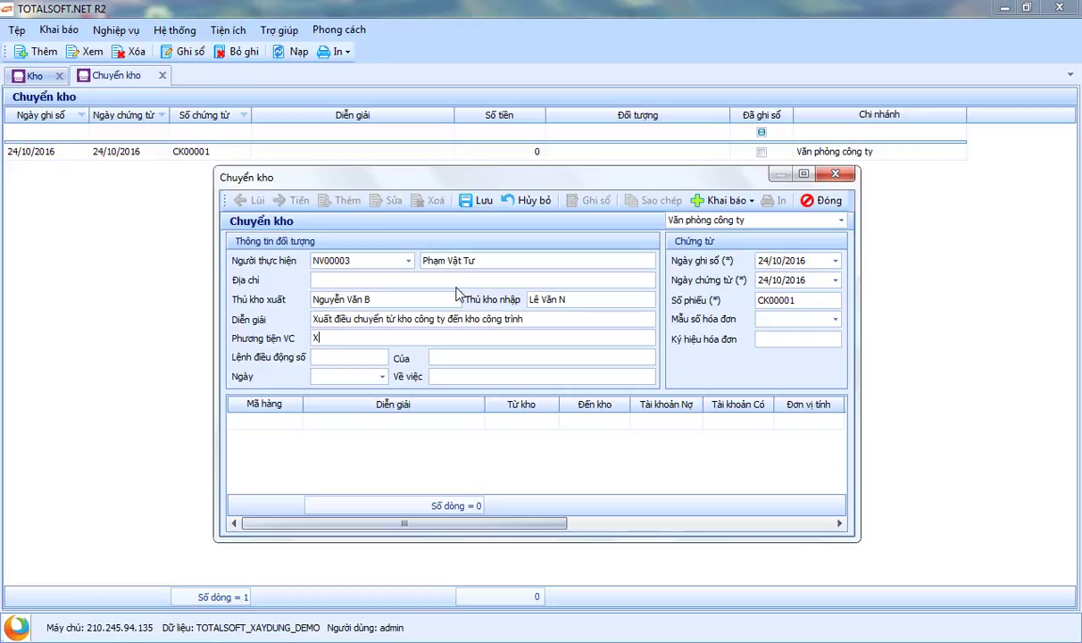
pyautogui.write('a tải')
pyautogui.press('Tab')
pyautogui.press('Tab')
pyautogui.press('Tab')
pyautogui.press('Tab')
pyautogui.press('Tab')
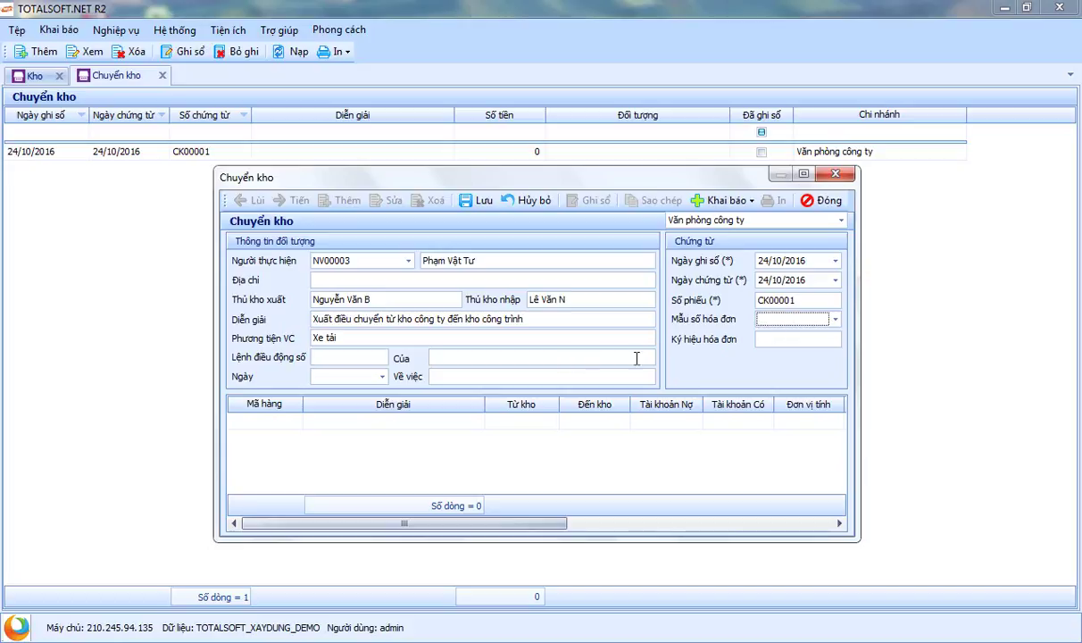
# Add item TP00002, Quần kaky nam, to the first line of the voucher's goods table
pyautogui.moveTo(414, 524); pyautogui.dragTo(628, 536)
pyautogui.click(290, 420)
pyautogui.click(296, 420)
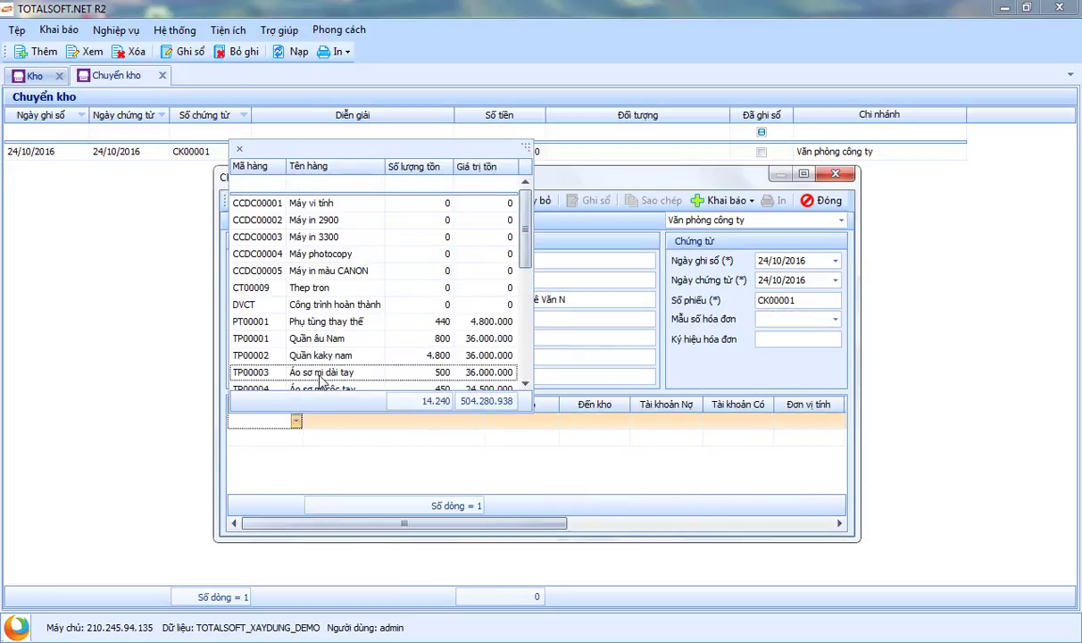
pyautogui.scroll(-1, 320, 343)
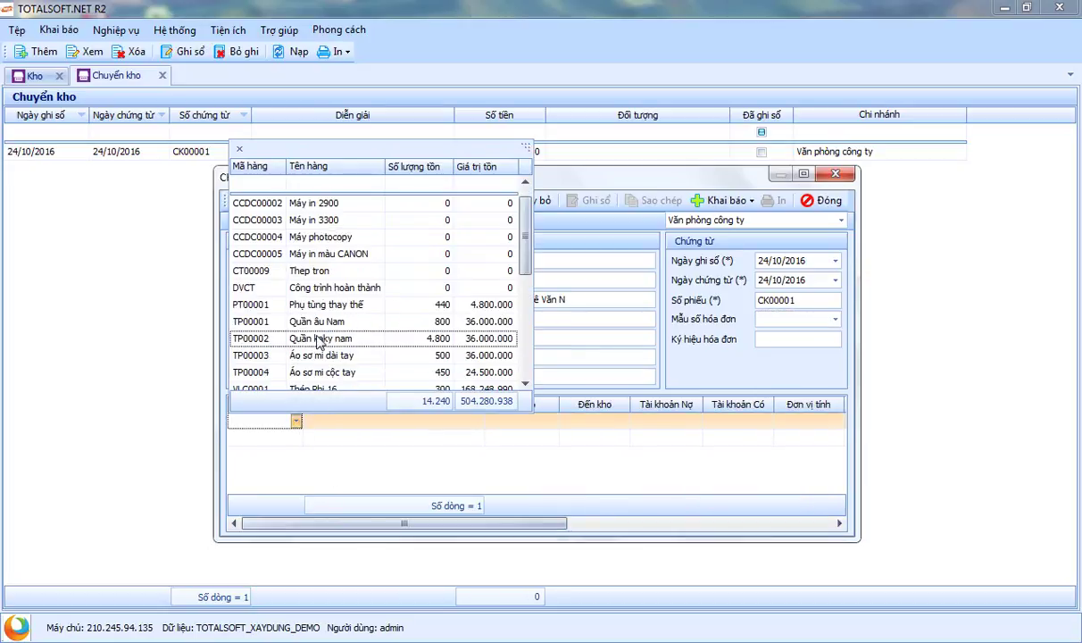
pyautogui.click(320, 340)
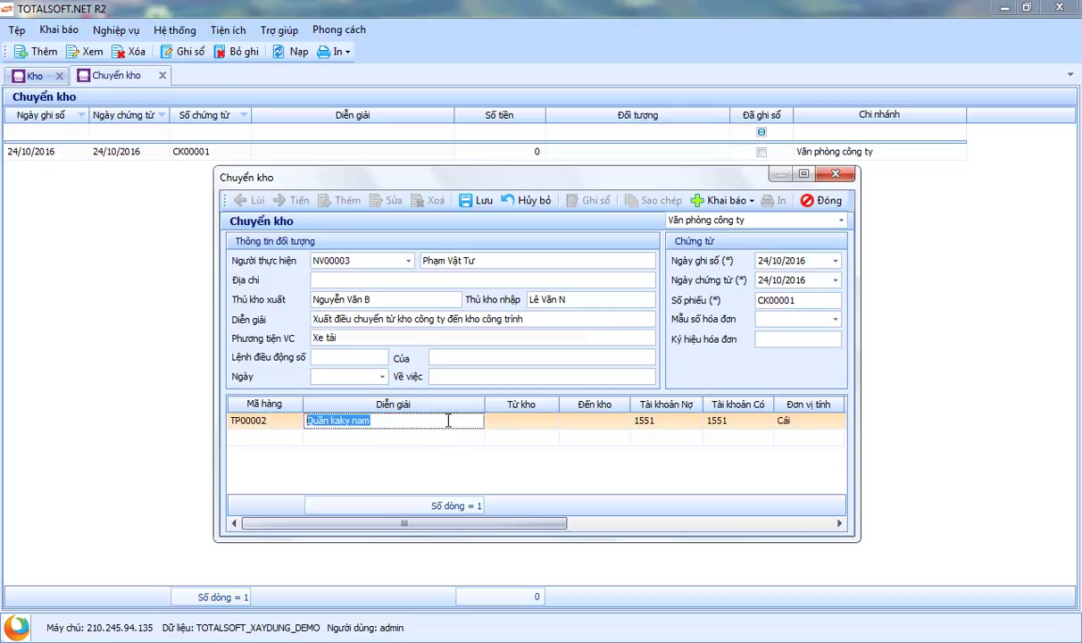
# Set the item's source warehouse to TP (Thành phẩm) and its destination warehouse to HH (Hàng hóa)
pyautogui.click(522, 423)
pyautogui.click(552, 422)
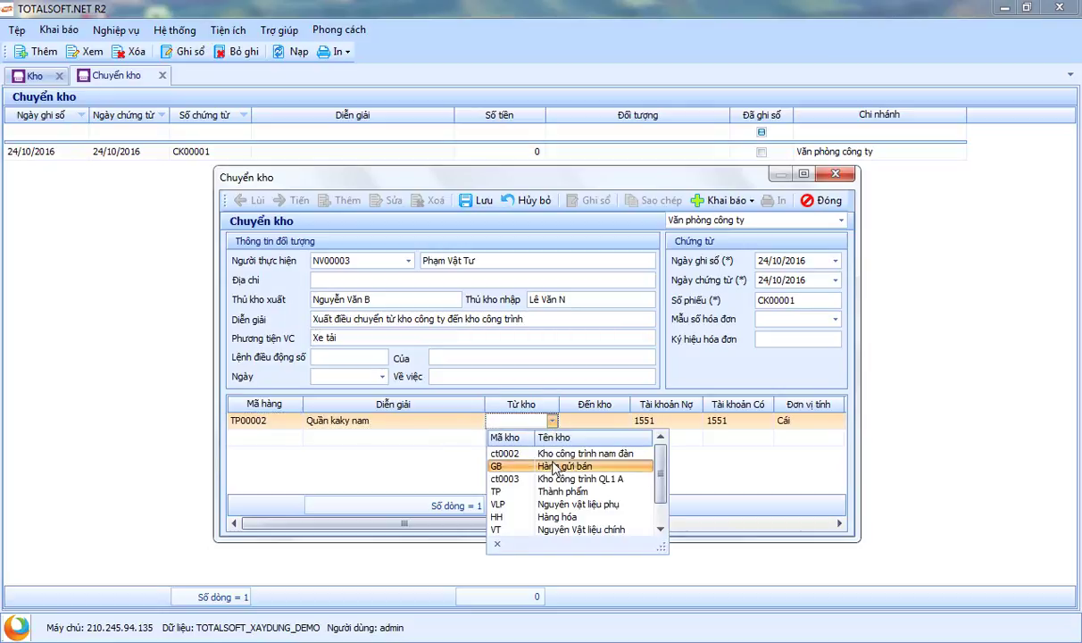
pyautogui.click(567, 498)
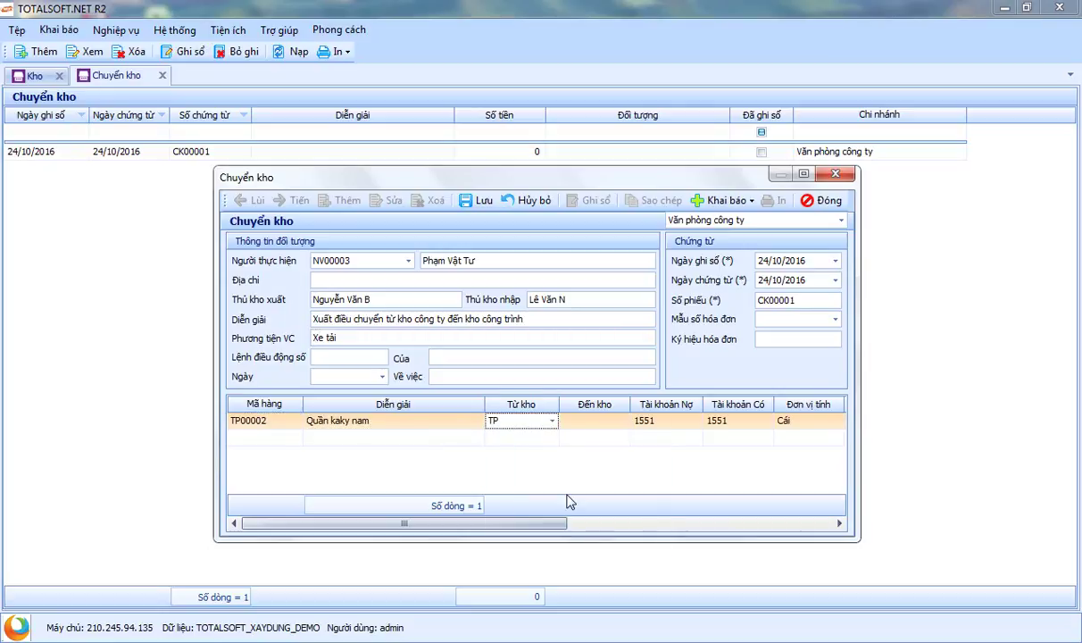
pyautogui.click(624, 420)
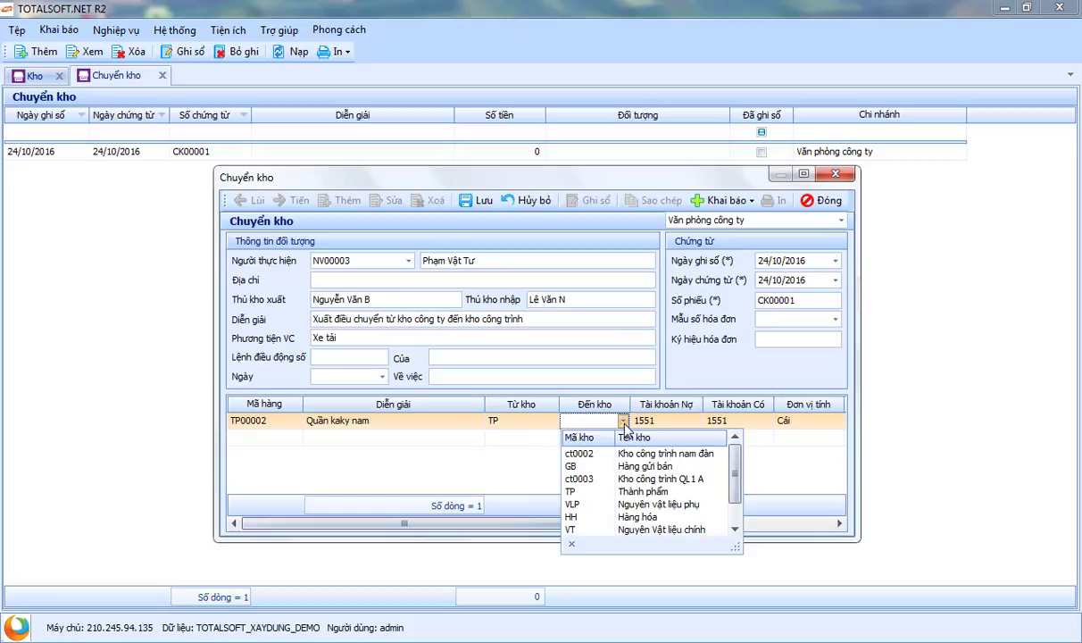
pyautogui.click(650, 518)
pyautogui.press('Tab')
pyautogui.press('Tab')
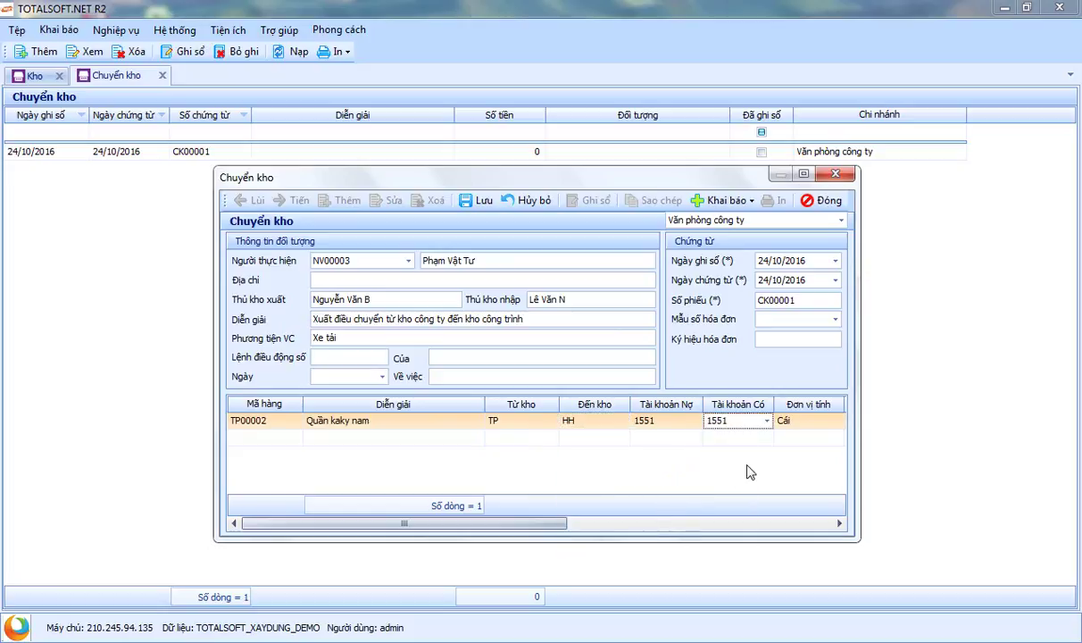
# Set the item line's debit account (Tài khoản Nợ) to 1561
pyautogui.click(665, 421)
pyautogui.click(696, 420)
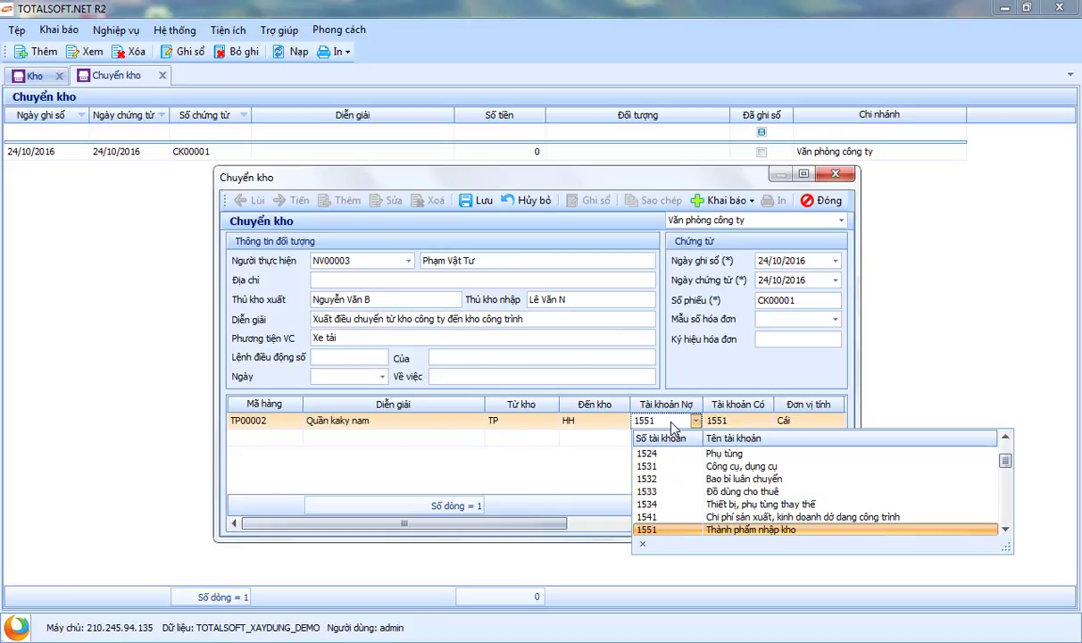
pyautogui.scroll(-1, 677, 505)
pyautogui.click(677, 517)
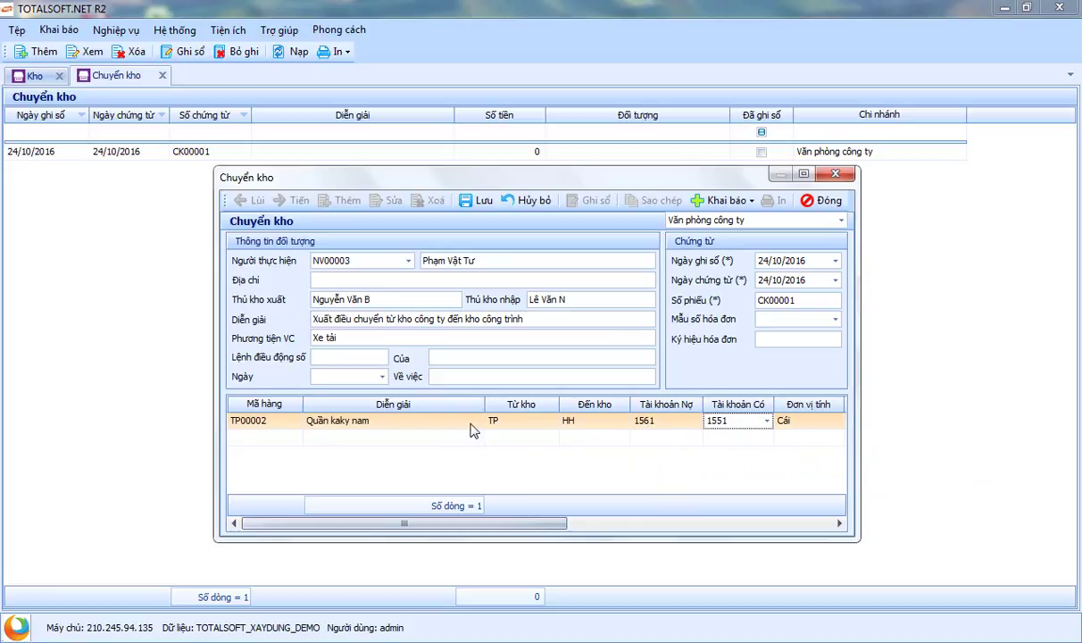
# Change the item line's debit account back to 1551
pyautogui.hscroll(2, 559, 516)
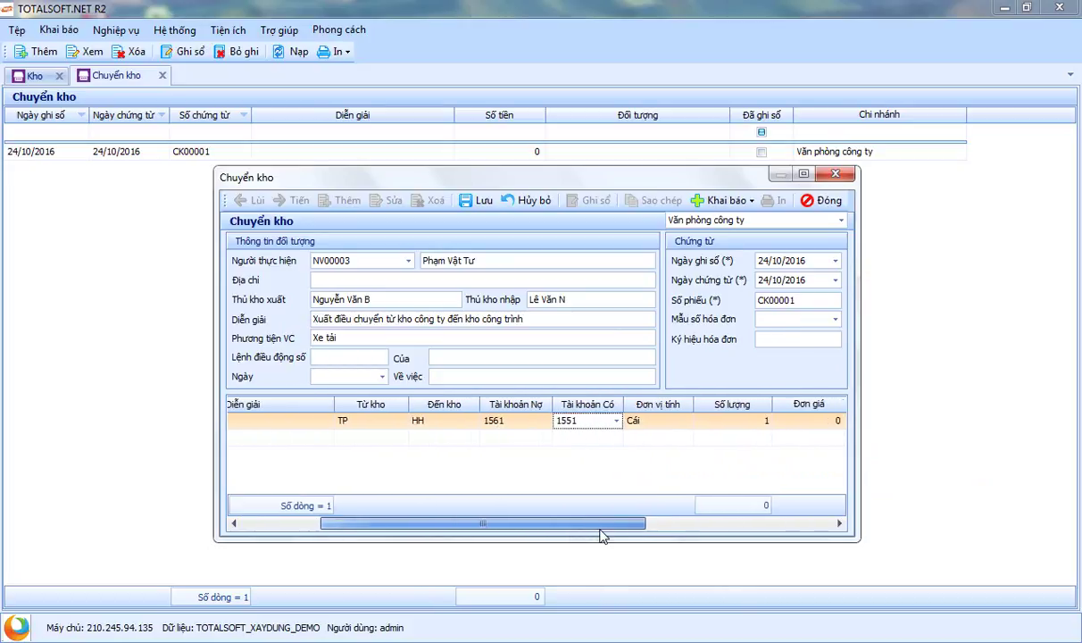
pyautogui.click(534, 427)
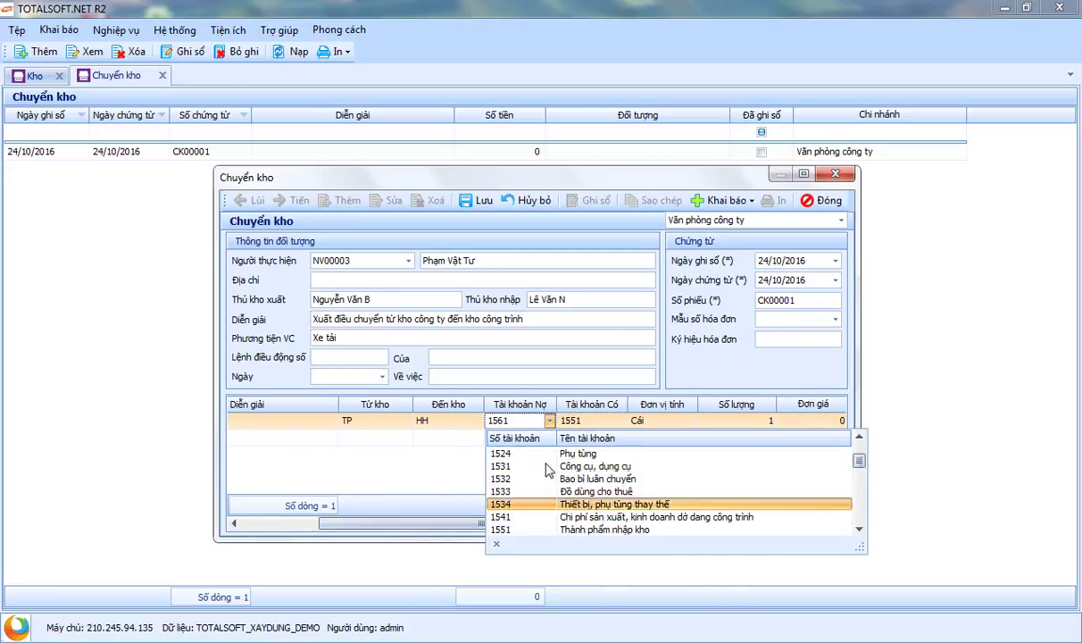
pyautogui.click(550, 492)
# Set the item's quantity (Số lượng) to 2.500 and keep the defaults in the line's remaining fields
pyautogui.press('Tab')
pyautogui.press('Tab')
pyautogui.press('Tab')
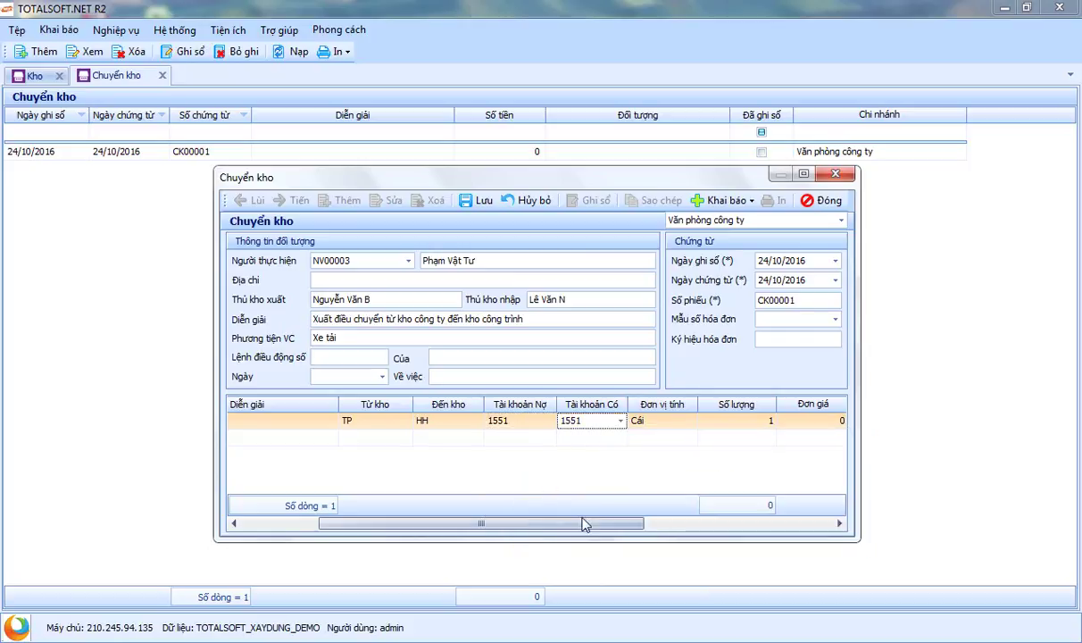
pyautogui.write('2.500')
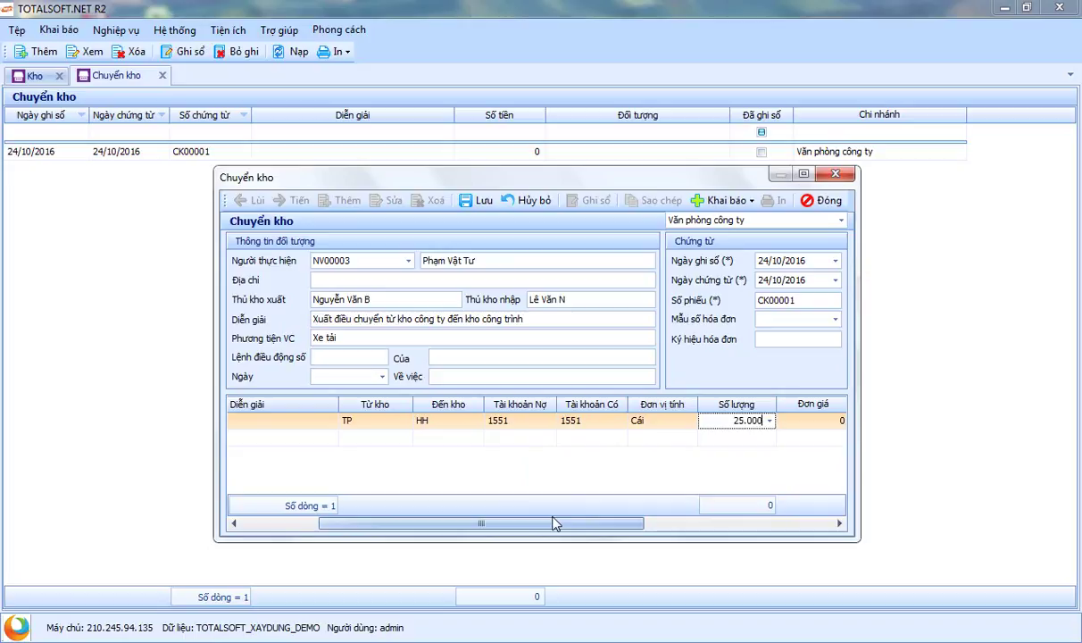
pyautogui.press('Tab')
pyautogui.press('Tab')
pyautogui.press('Tab')
pyautogui.press('Tab')
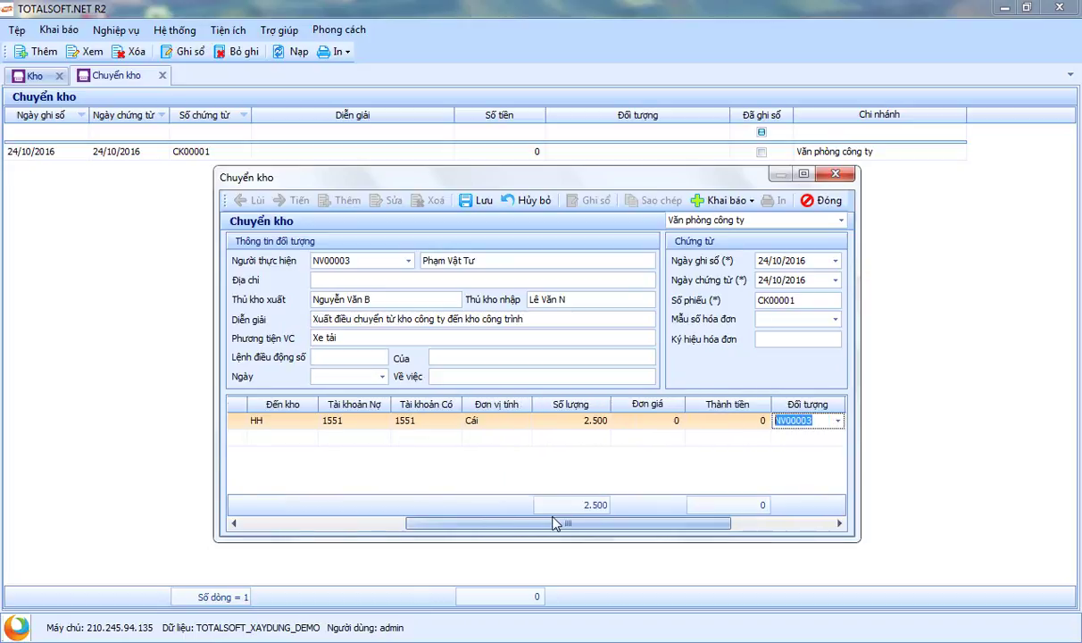
pyautogui.press('Tab')
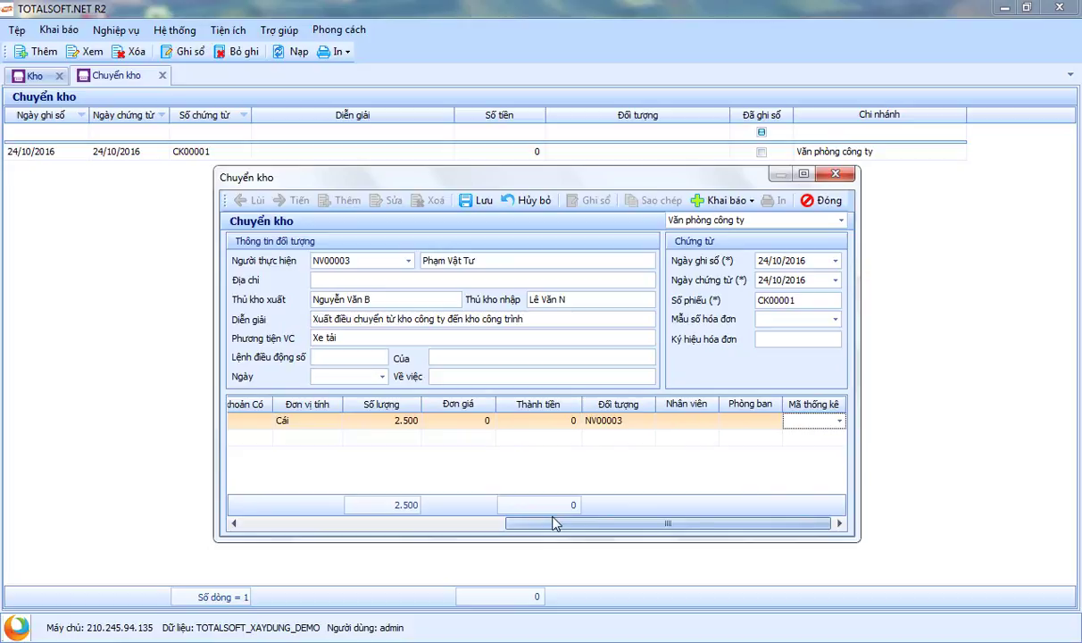
# Save the transfer voucher, review its goods line, and close the voucher form
pyautogui.click(479, 203)
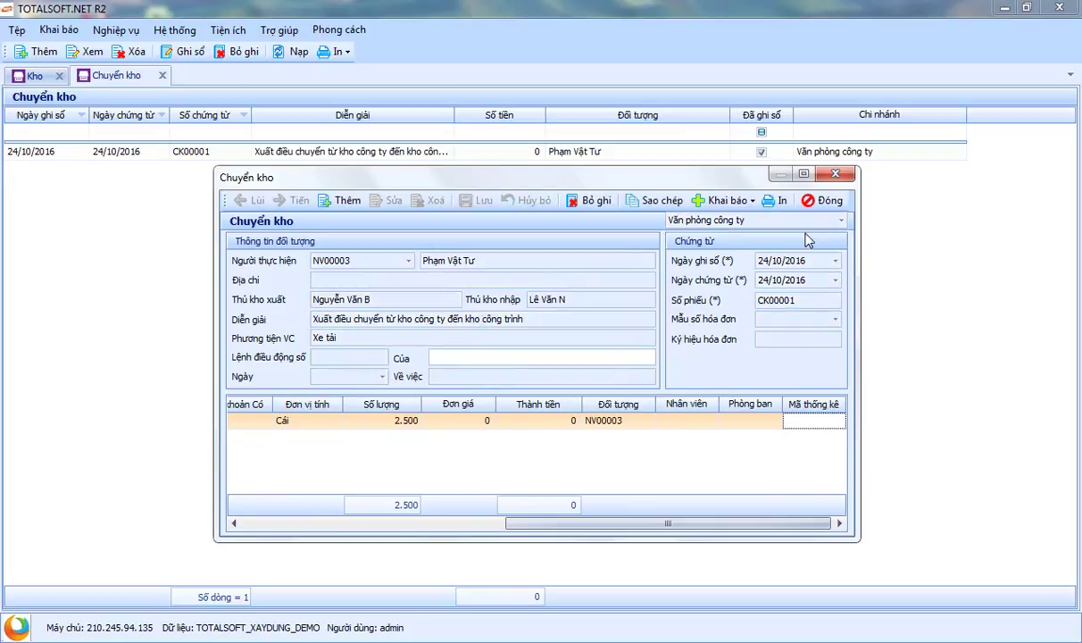
pyautogui.moveTo(653, 530); pyautogui.dragTo(609, 524)
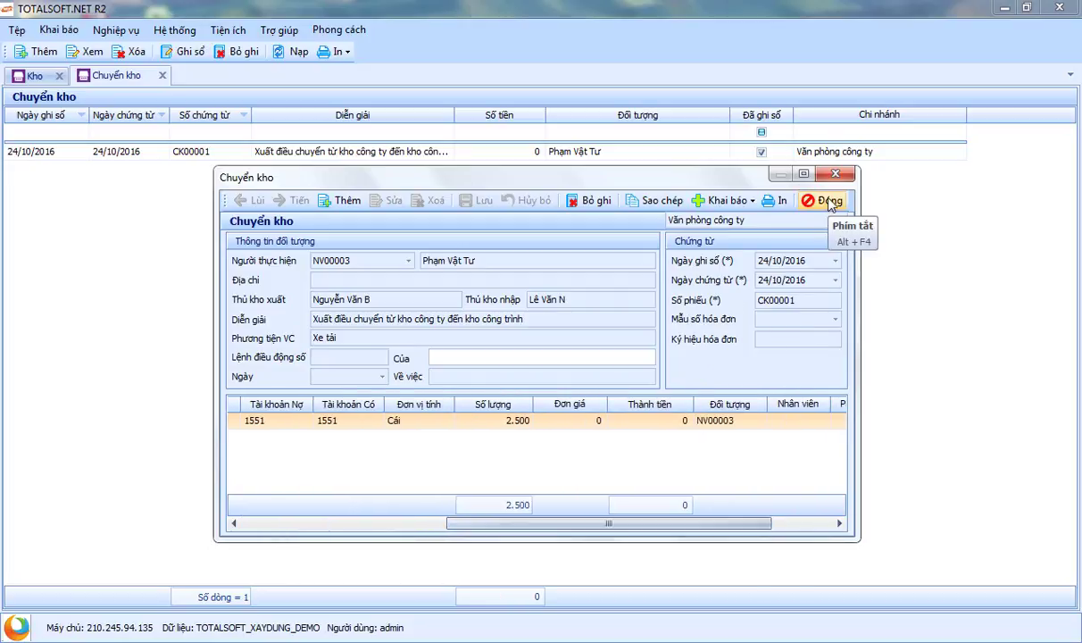
pyautogui.click(827, 201)
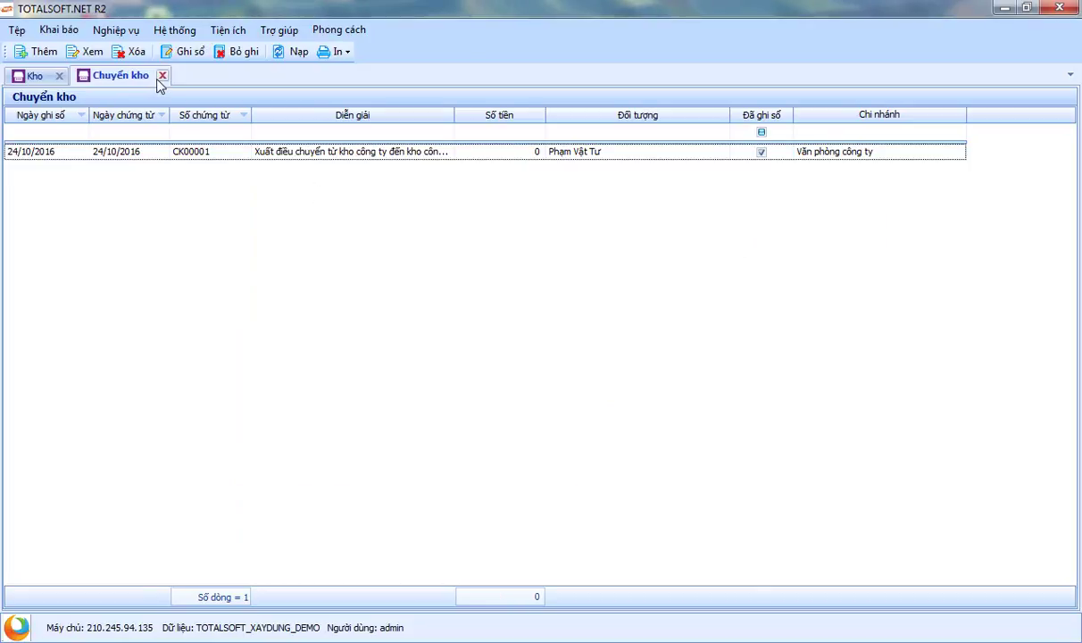